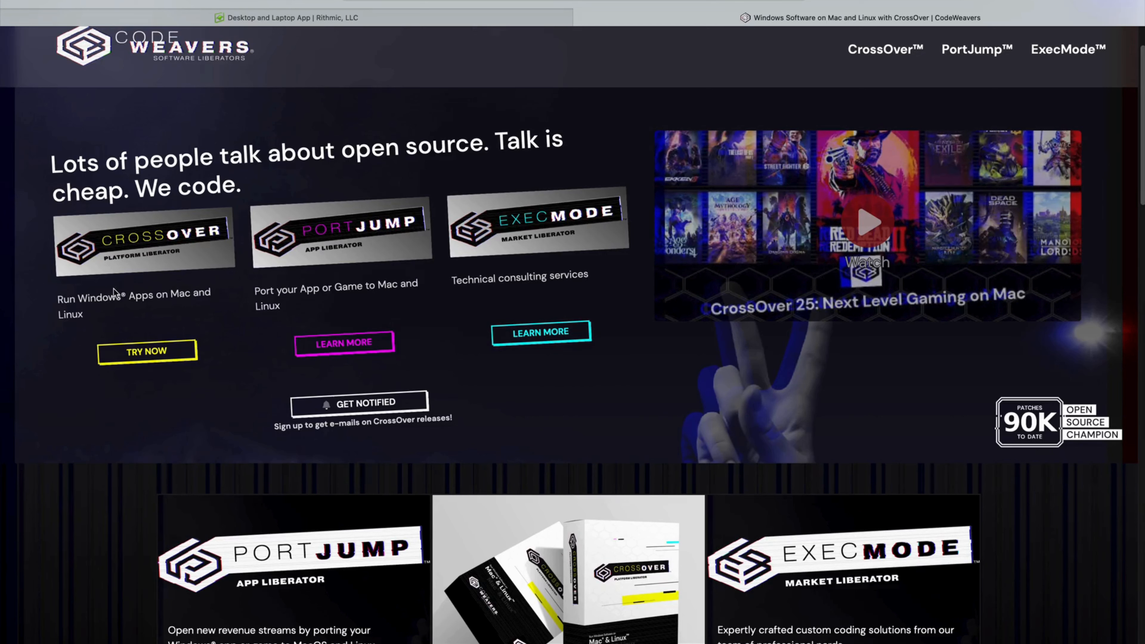
Show the Rithmic R|Trader Pro desktop app page with its download offer.
click(287, 18)
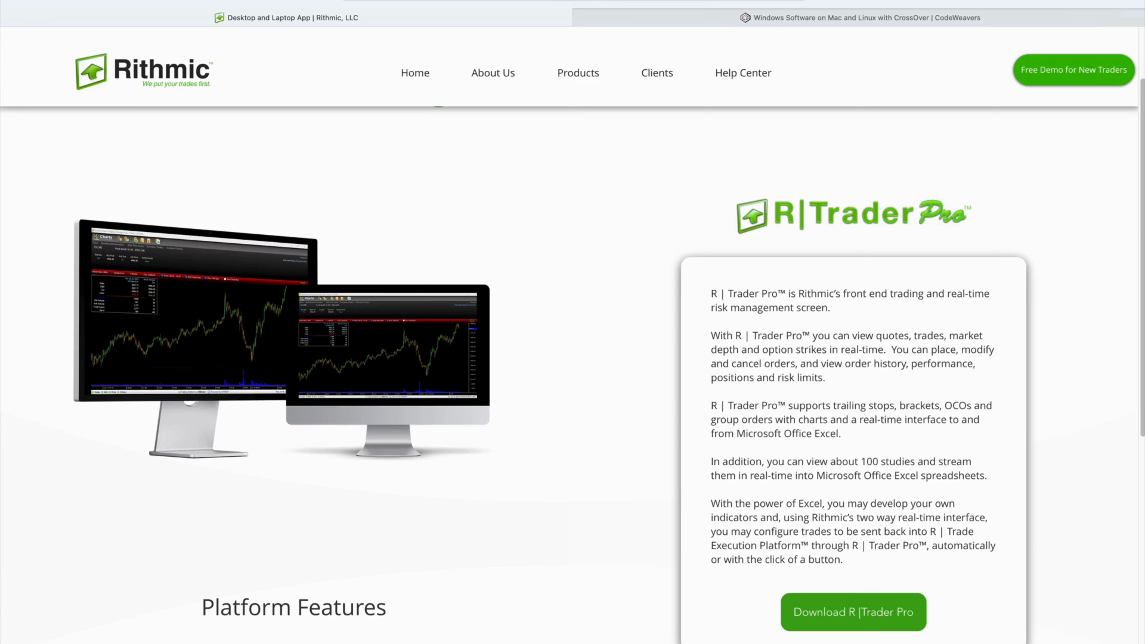
Bring CrossOver's Home, listing the Rithmic Trader Pro launchers, over the browser.
key(super+Tab)
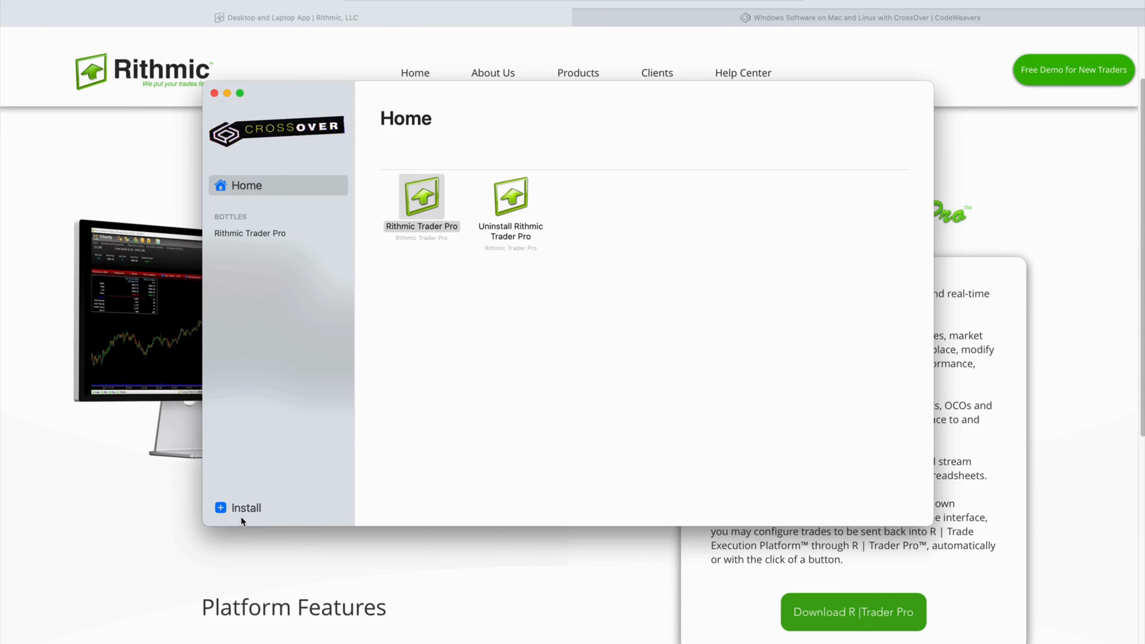
Begin an unlisted application install, reaching the bottle dialog set to a new Windows 10 64-bit bottle.
click(221, 508)
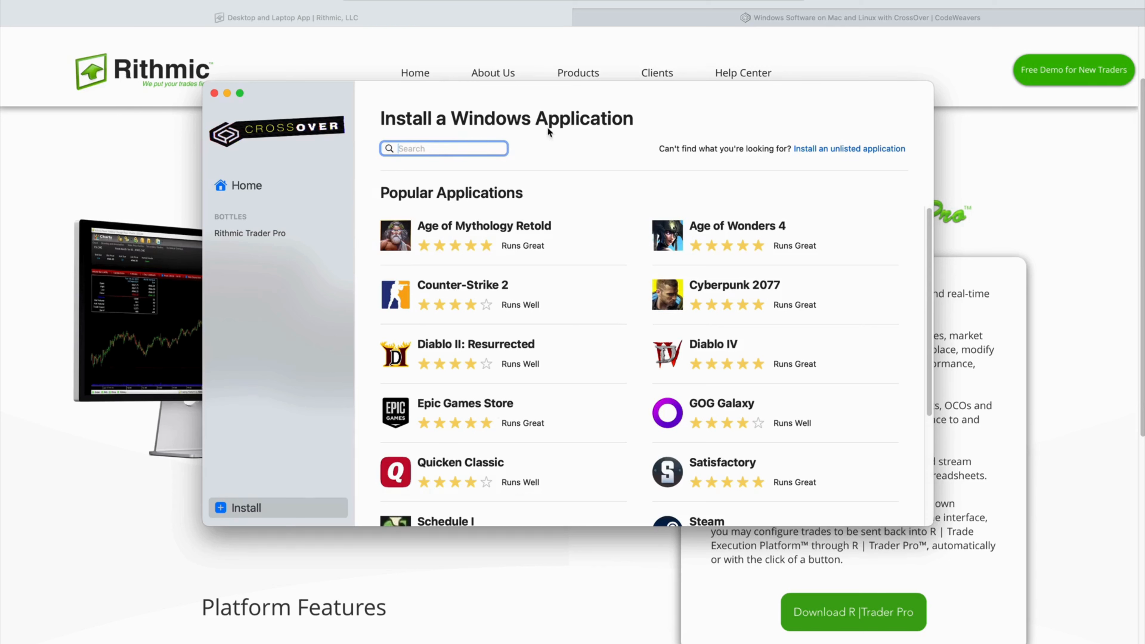
click(821, 150)
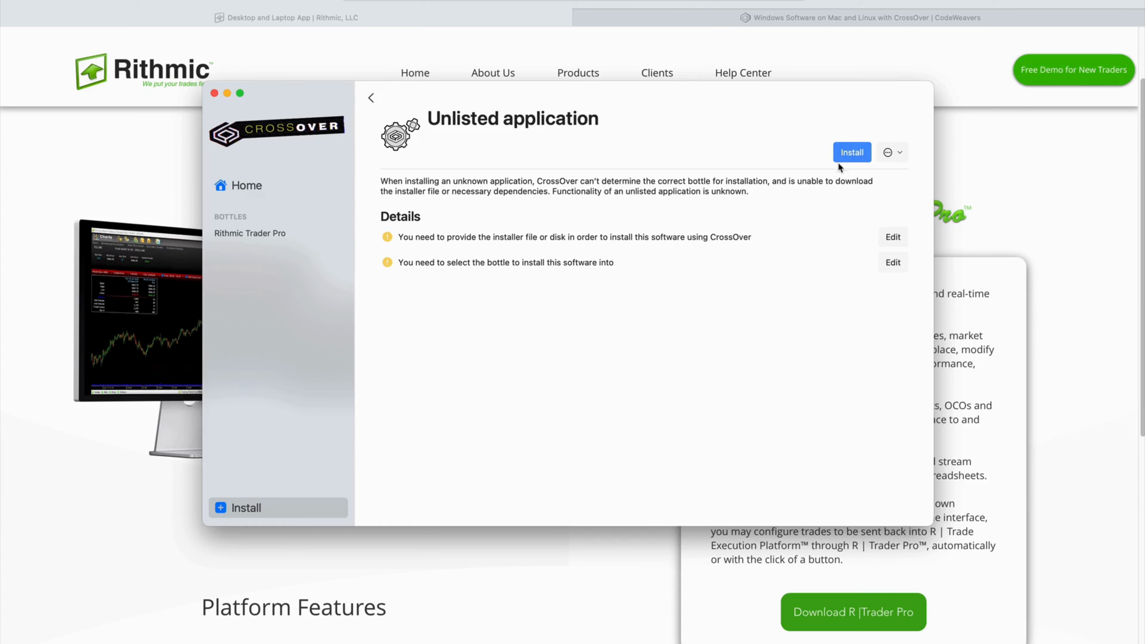
click(846, 155)
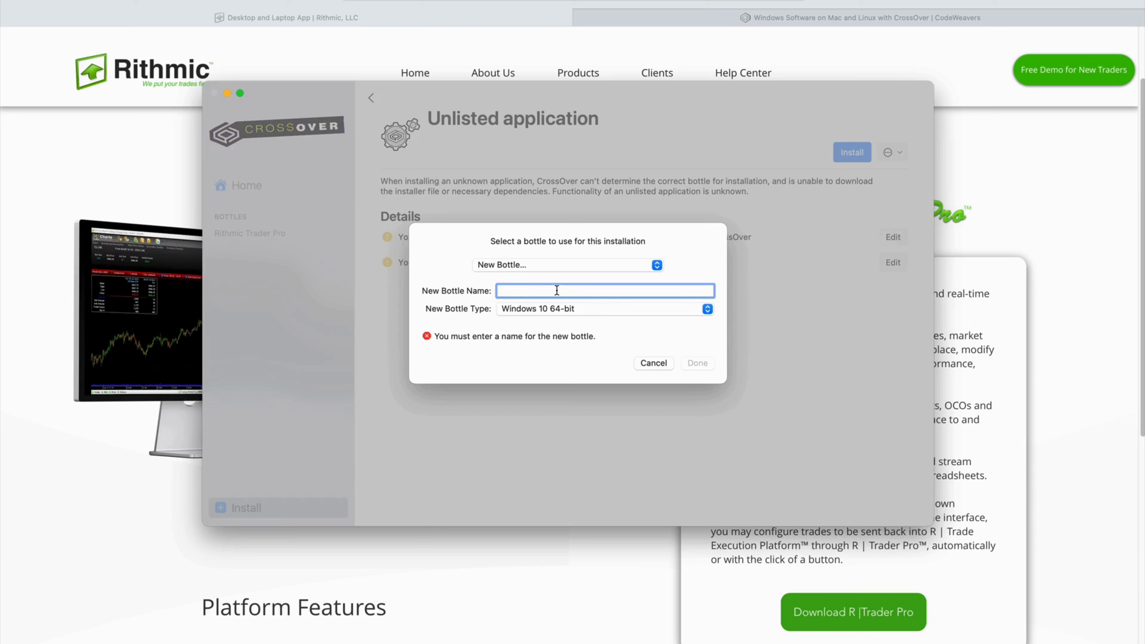
Pick Windows 11 as the new bottle type, then cancel the bottle dialog without creating one.
click(557, 307)
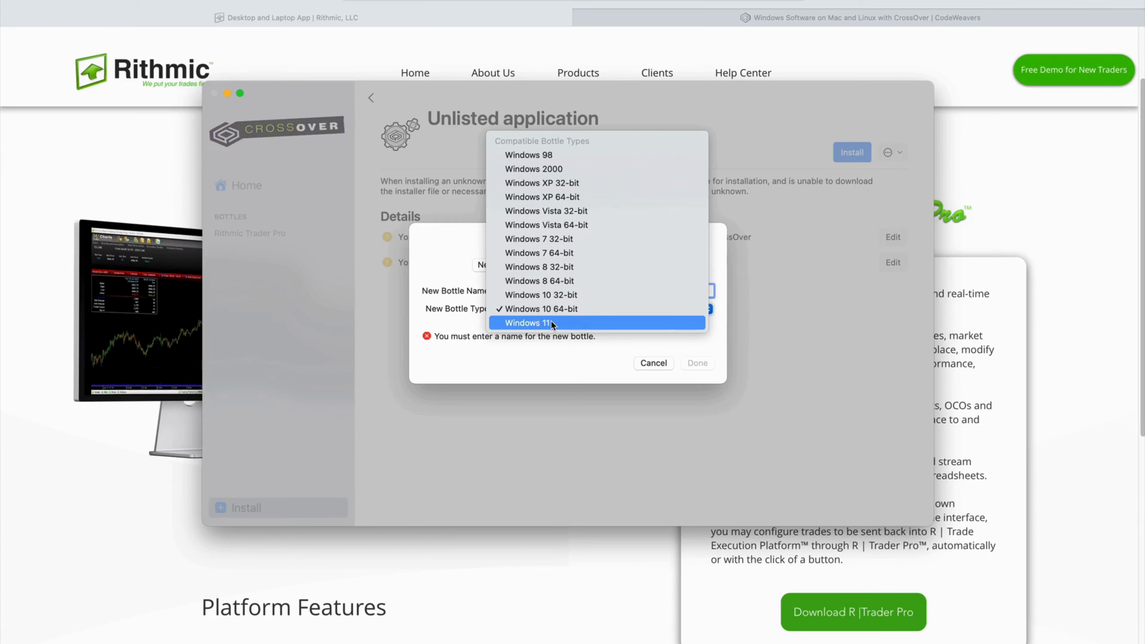
click(551, 320)
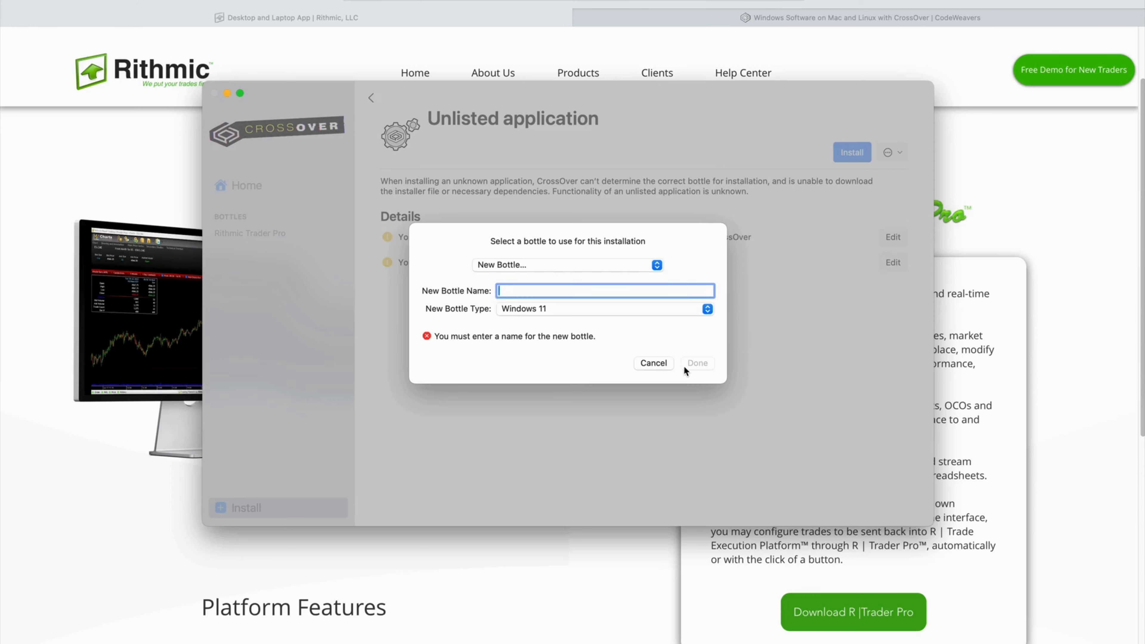
click(653, 364)
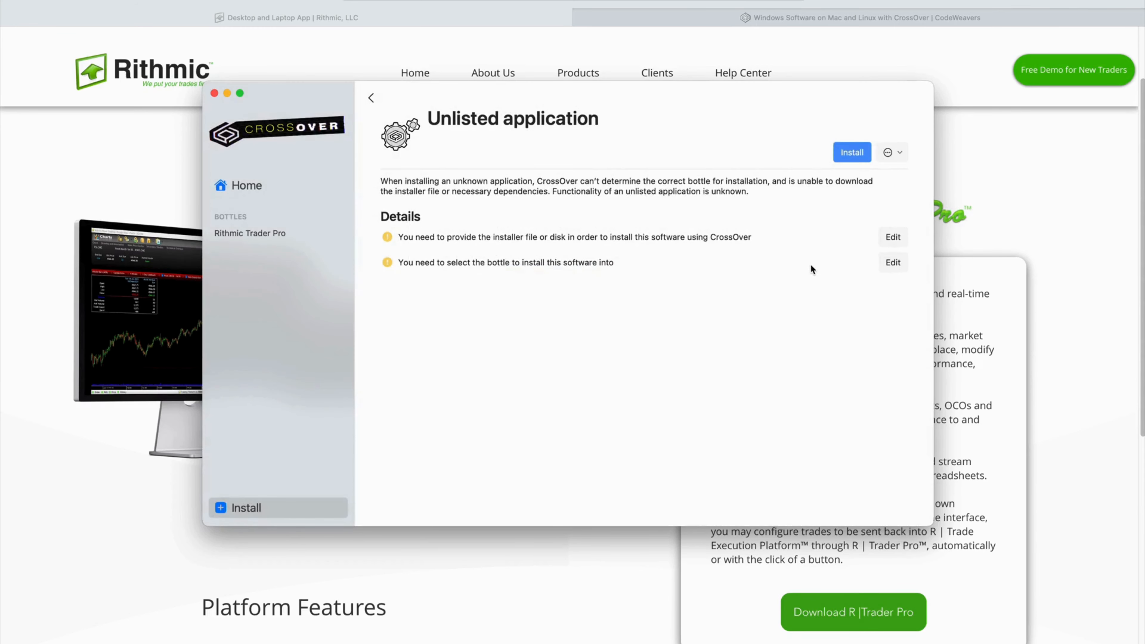
Return to CrossOver Home and launch Rithmic Trader Pro to reach its login window.
click(252, 186)
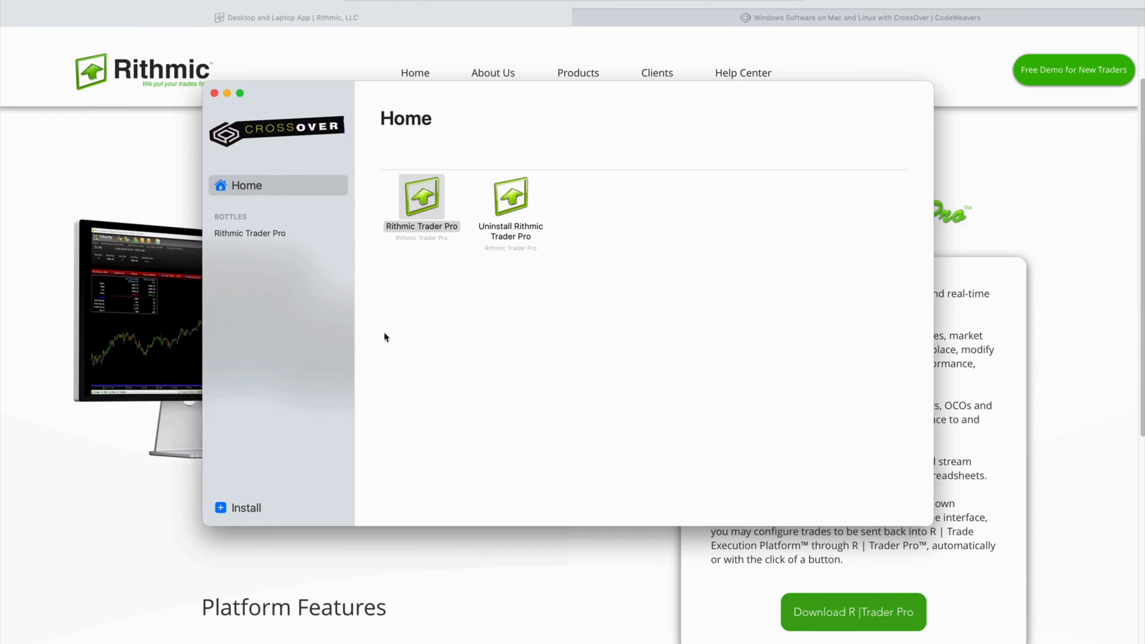
double_click(428, 195)
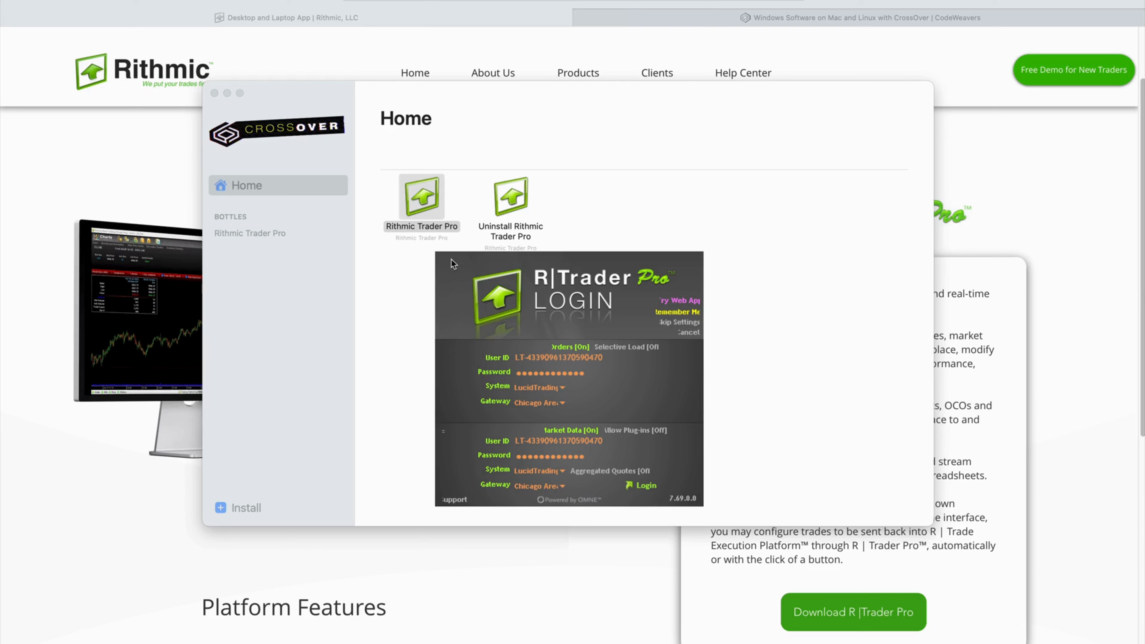
Log in to R|Trader Pro with LucidTrading selected as the trading system.
drag(605, 267, 581, 220)
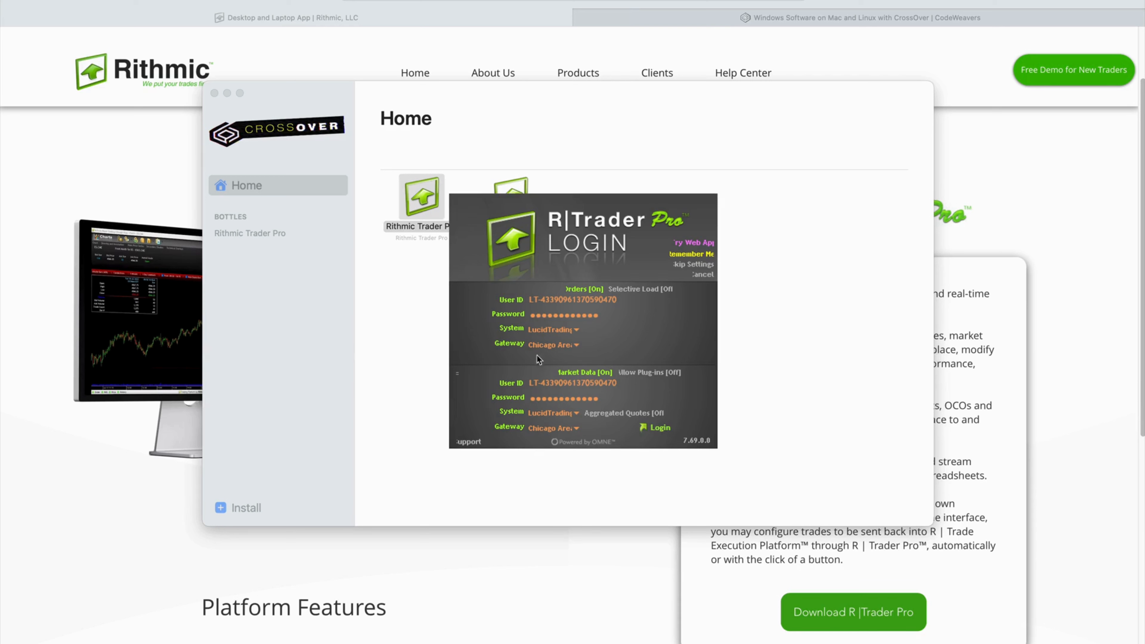
click(577, 329)
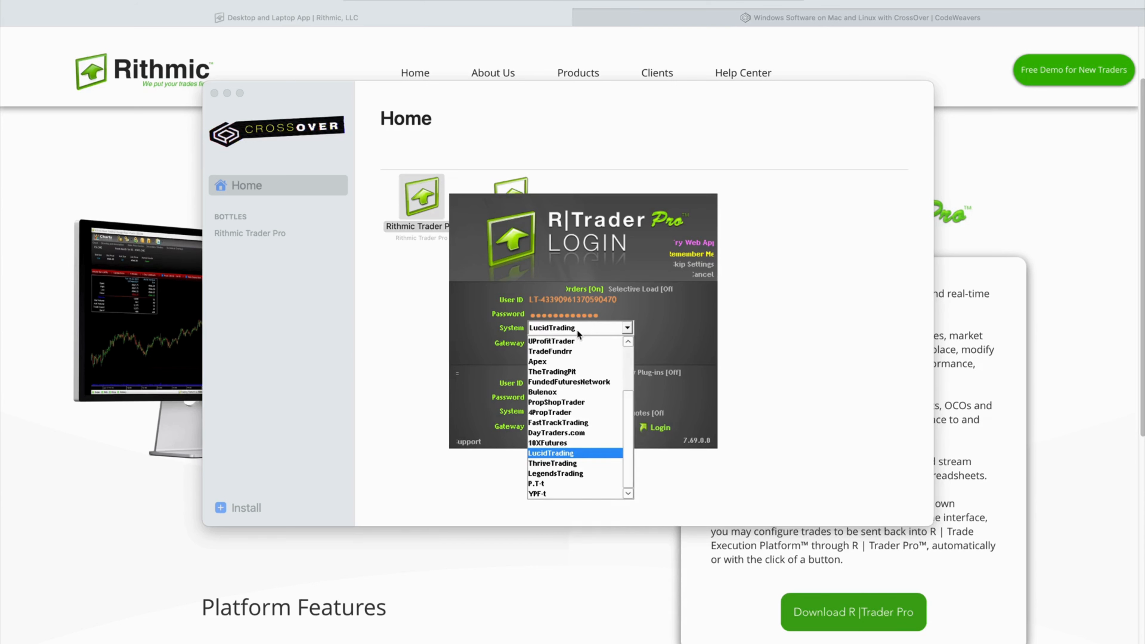
click(571, 452)
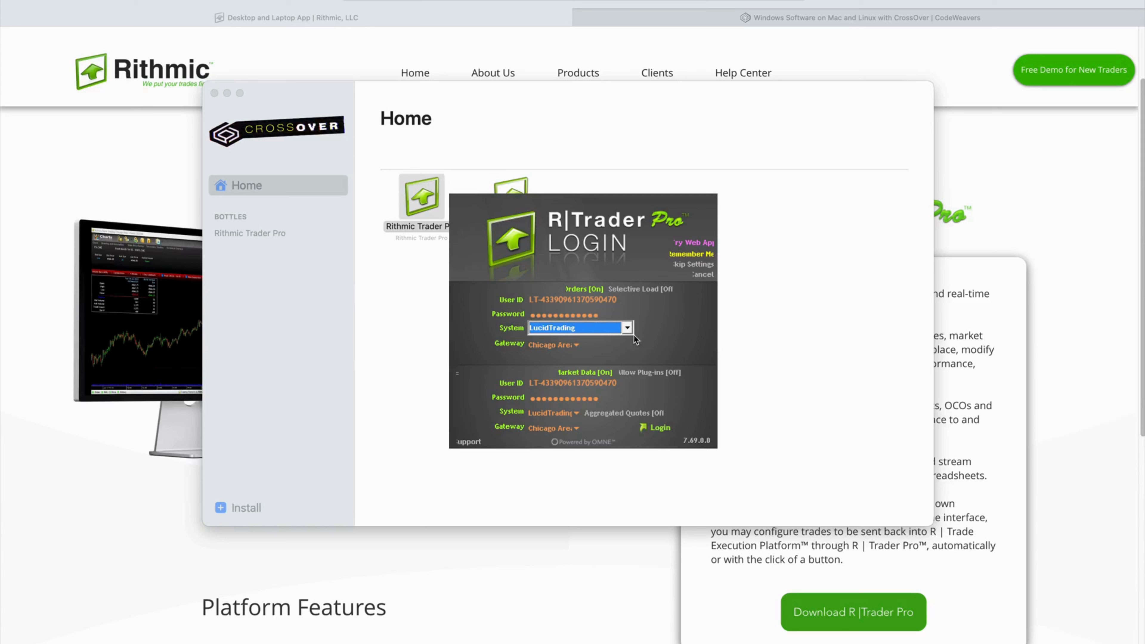
click(658, 331)
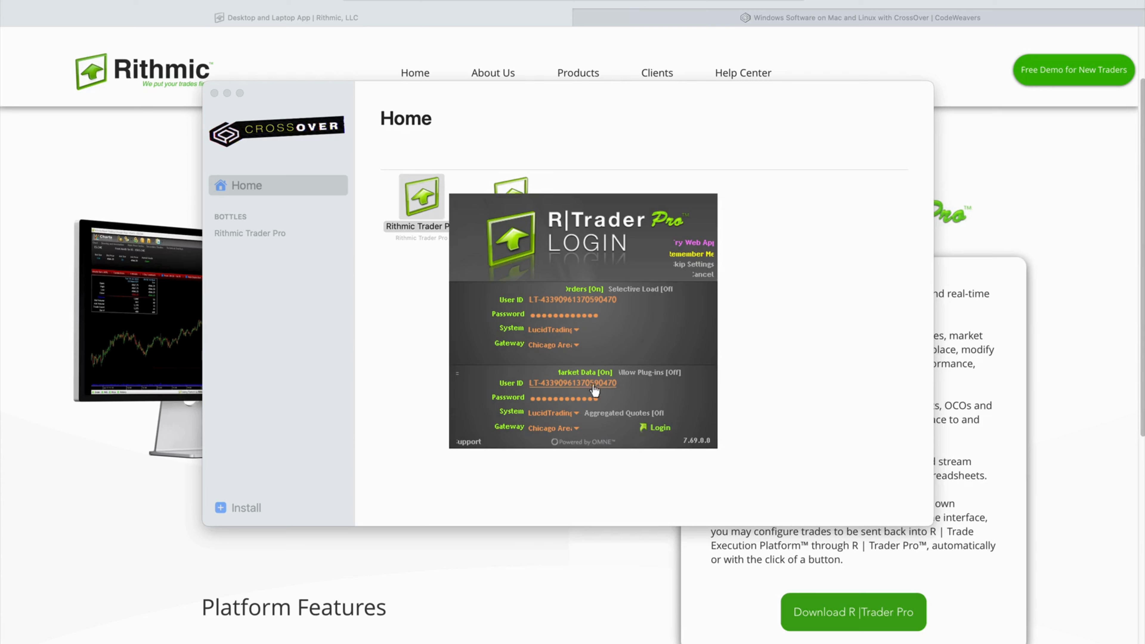
click(656, 427)
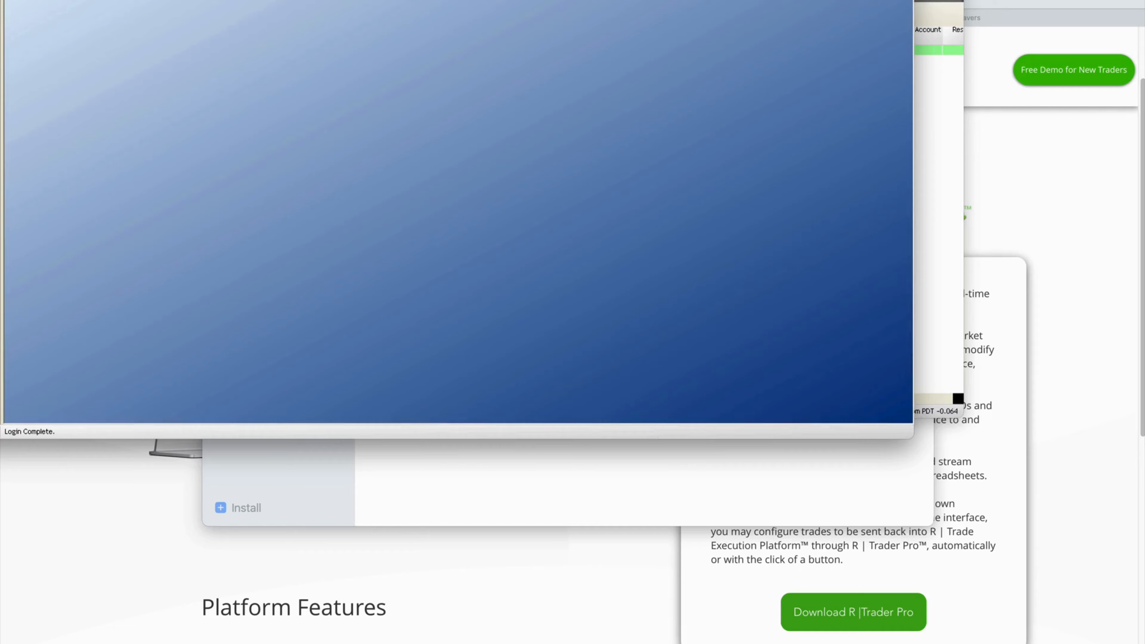
Drag the Trader window back on screen so its Launch panel is fully visible.
drag(0, 0, 137, 60)
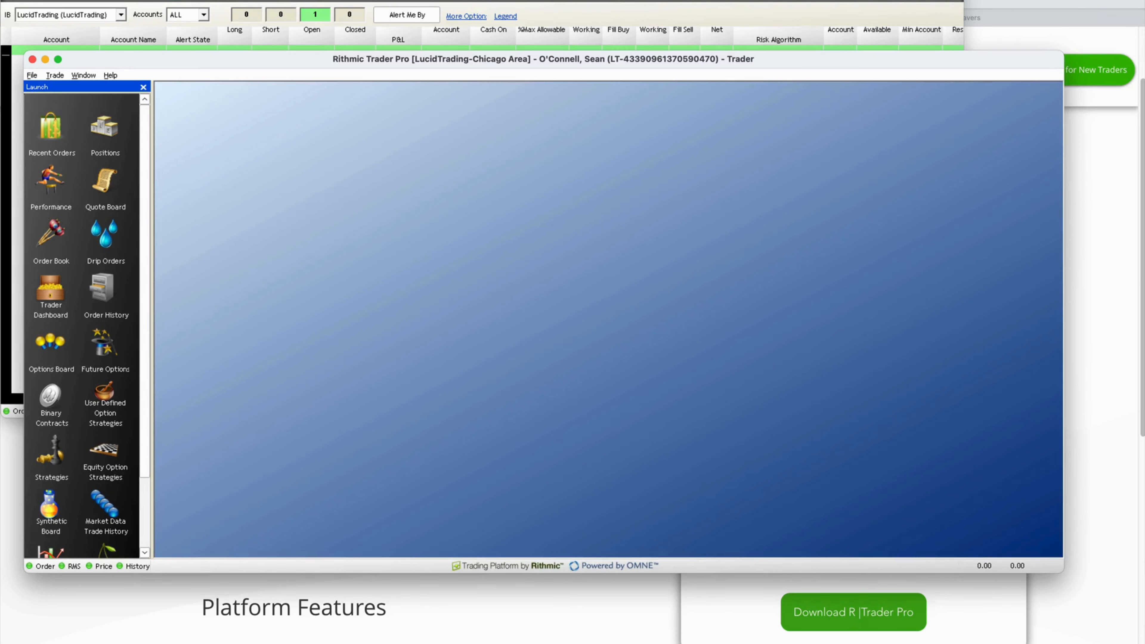
drag(543, 59, 546, 67)
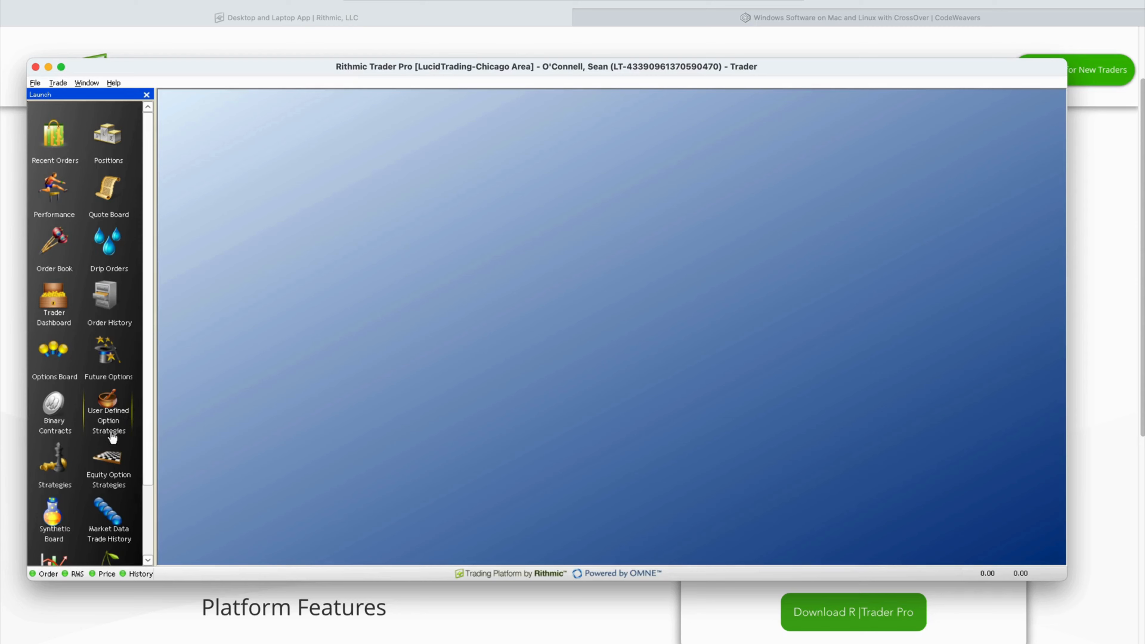
Open the Trader Dashboard and enlarge the account row to reveal its data.
click(54, 315)
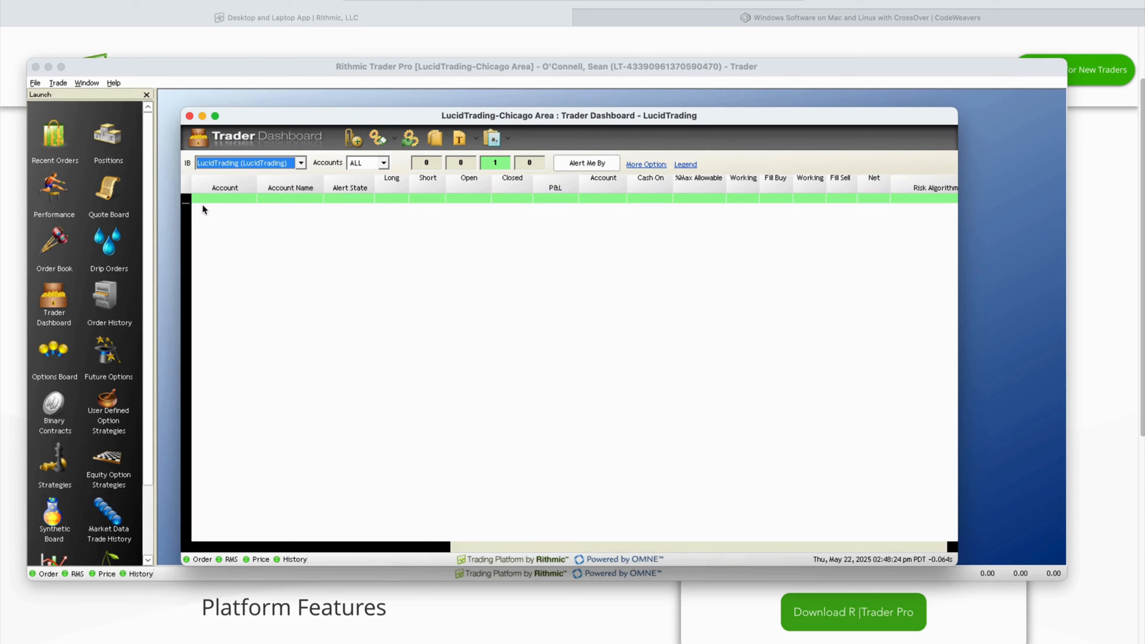
click(207, 218)
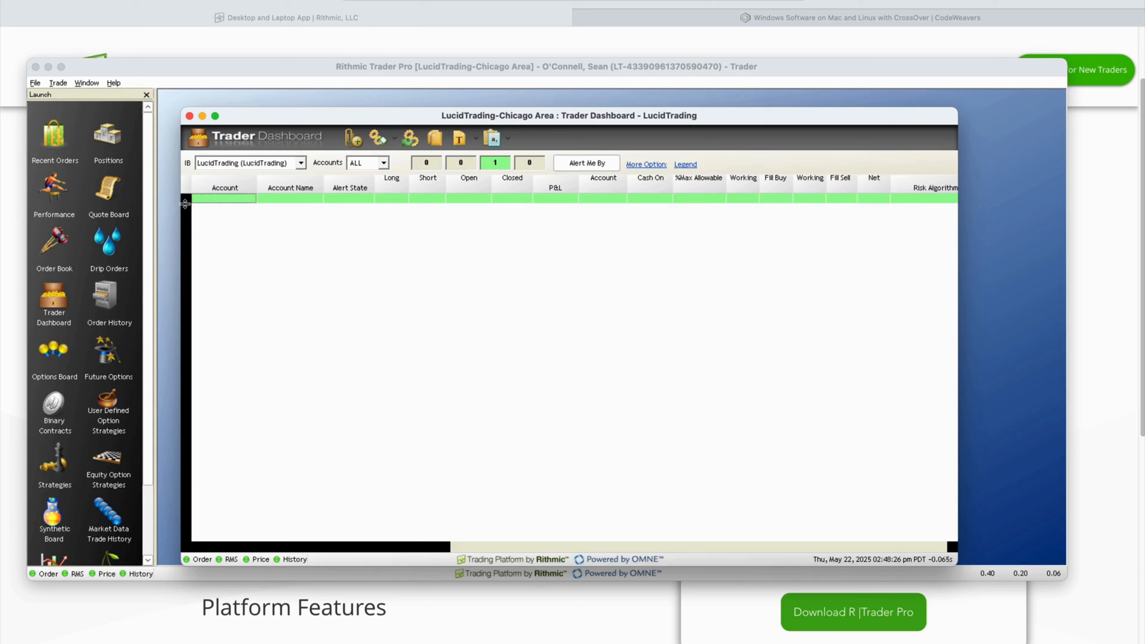
drag(186, 203, 187, 212)
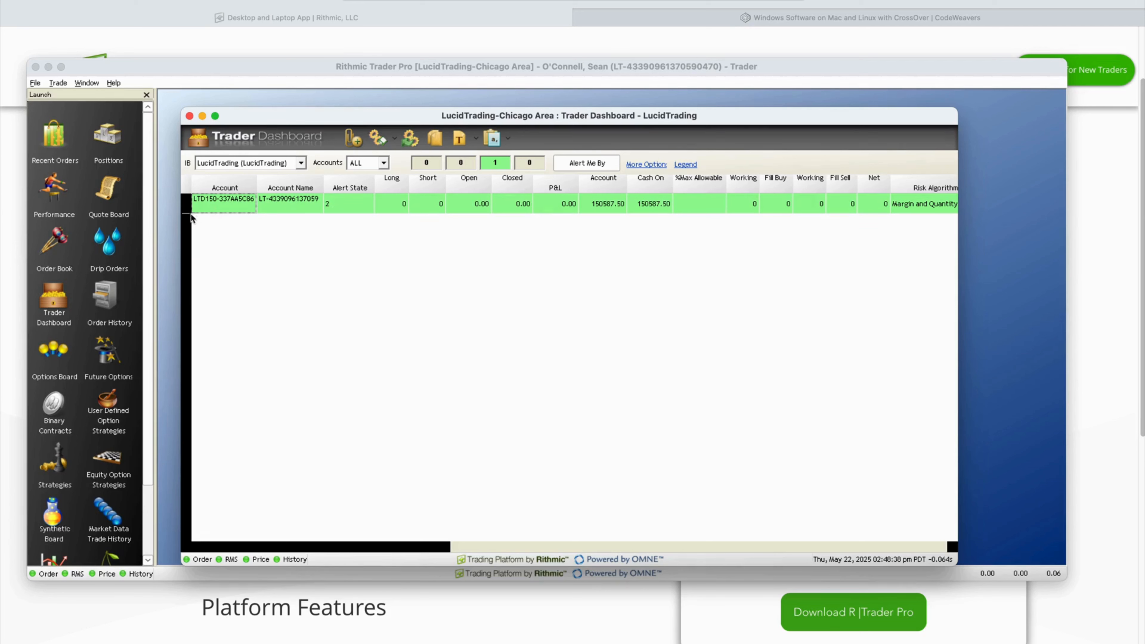
Give the Account column a smaller font, then open the account's View Risk Parameters.
right_click(230, 191)
click(261, 234)
click(614, 172)
click(667, 189)
click(670, 154)
right_click(244, 208)
click(280, 226)
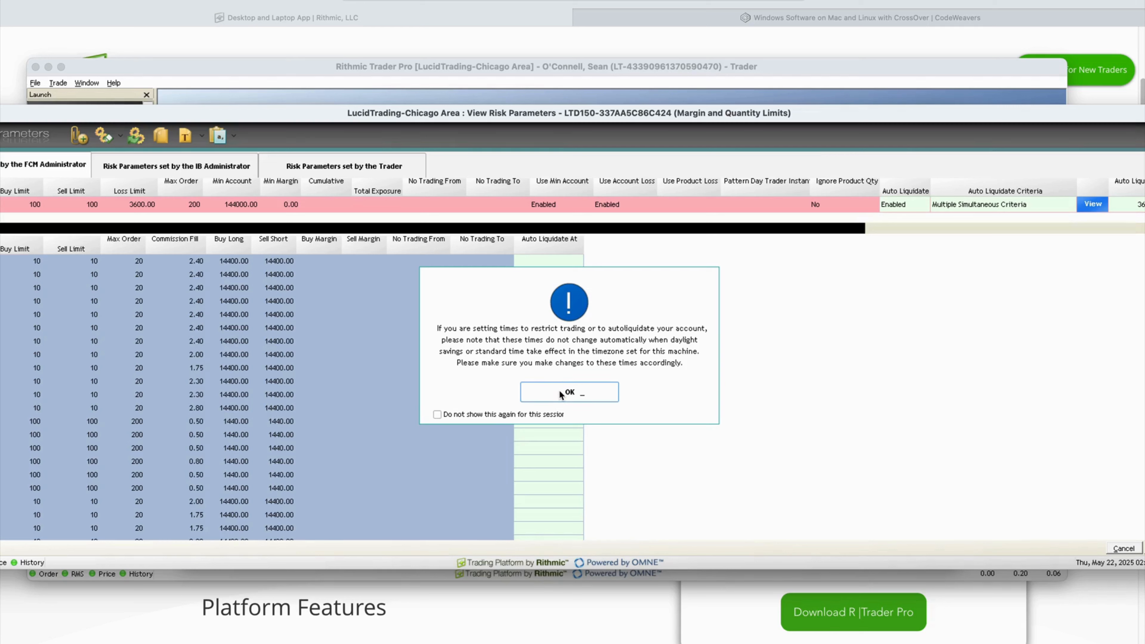
Dismiss the daylight-saving notice and resize the Risk Parameters window to fit the screen.
click(560, 393)
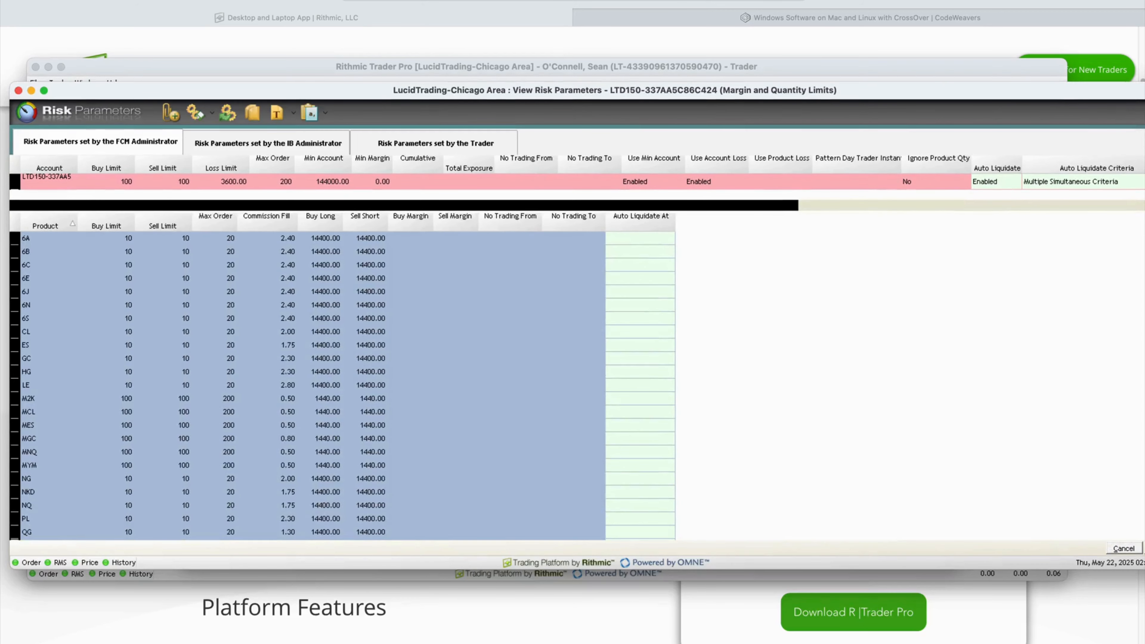
drag(1144, 82, 1141, 68)
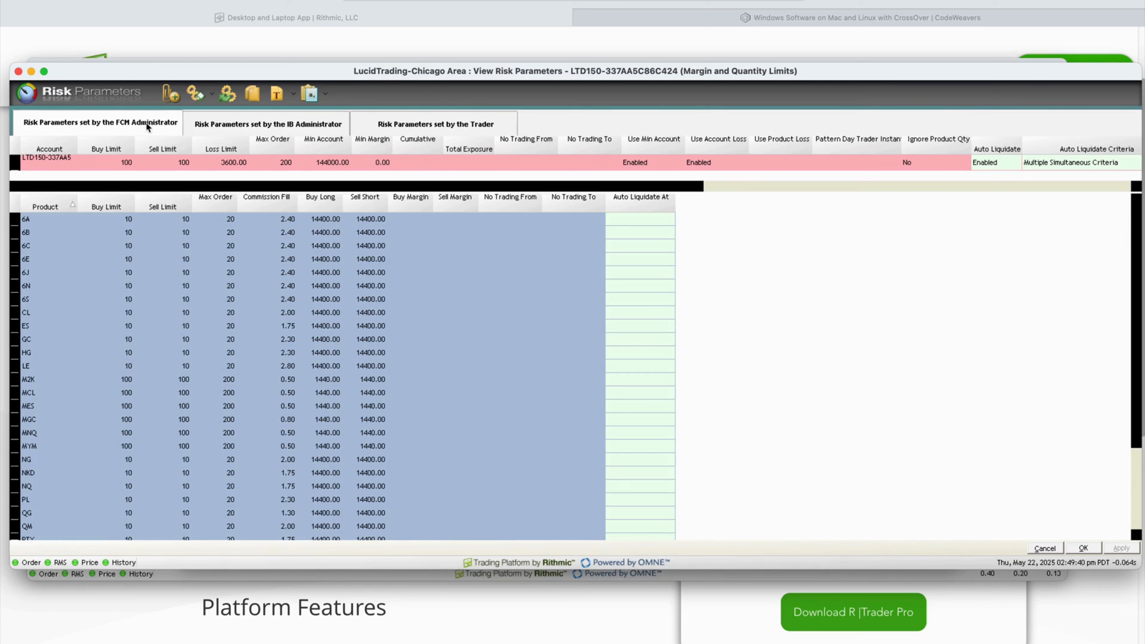
Switch to the Risk Parameters set by the Trader tab, keeping the same account selected.
click(435, 123)
click(59, 163)
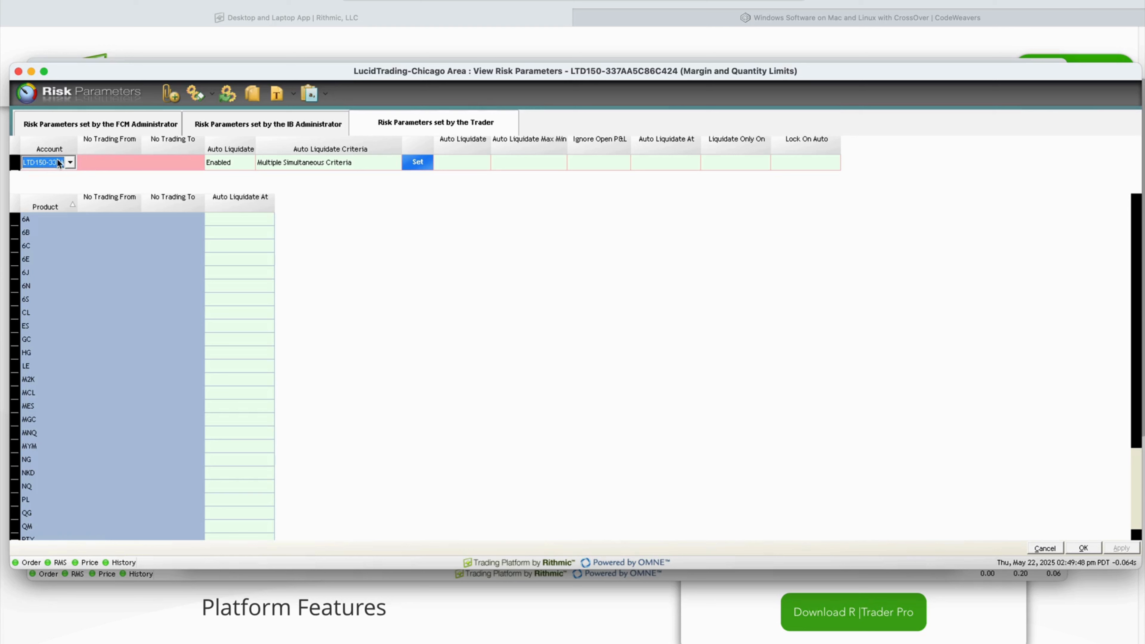
click(69, 163)
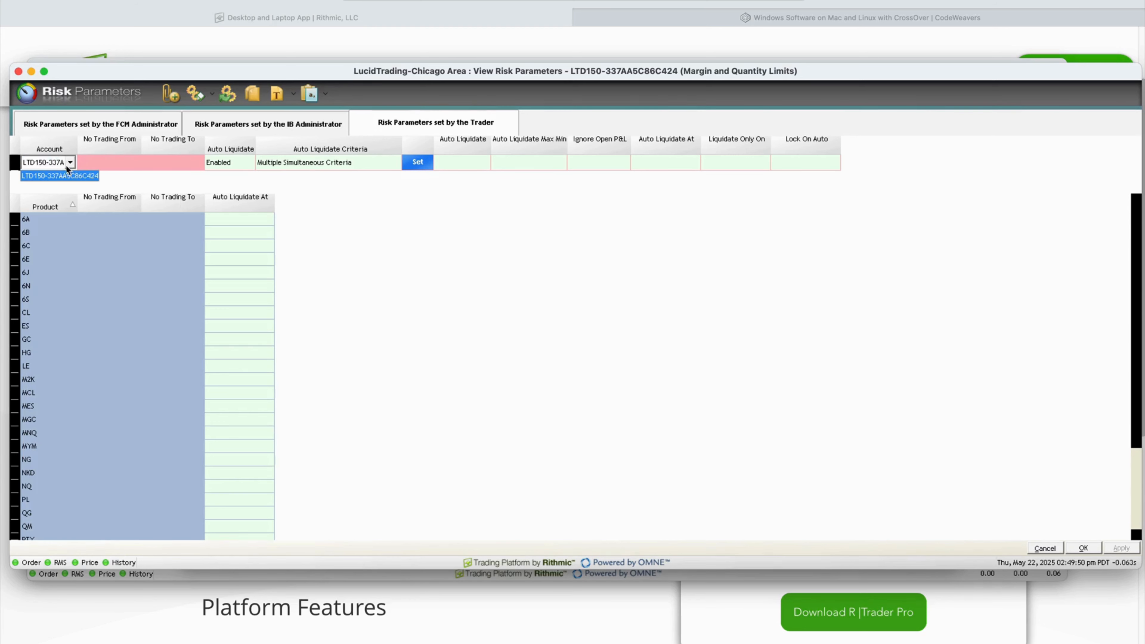
click(67, 163)
click(68, 163)
click(68, 164)
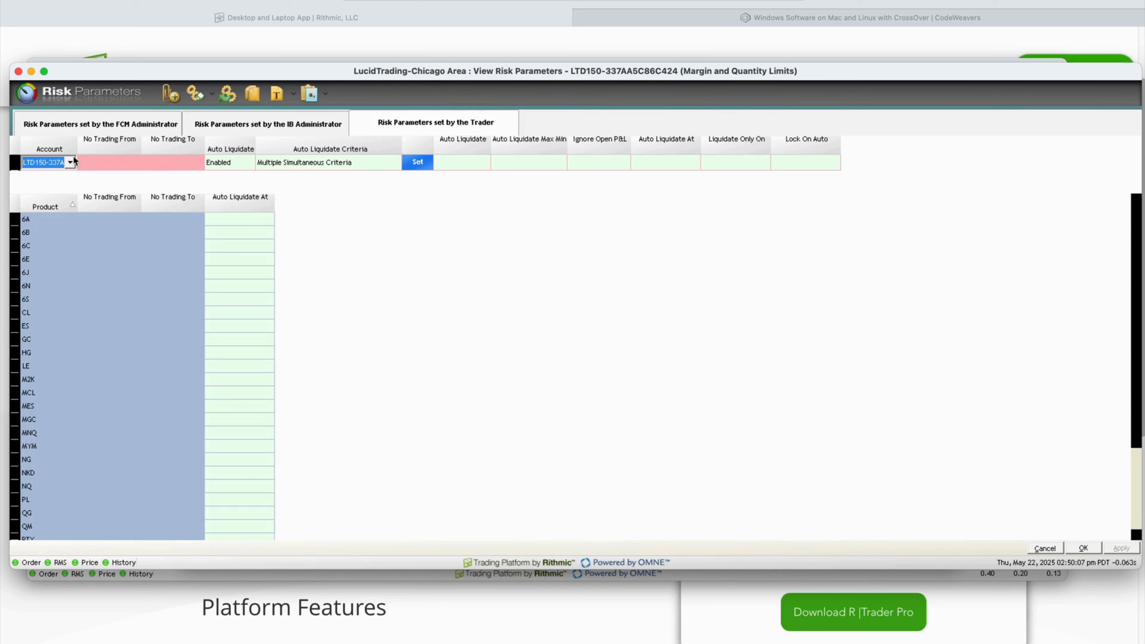
Keep Auto Liquidate Enabled with Multiple Simultaneous Criteria as its criteria.
click(233, 162)
click(236, 162)
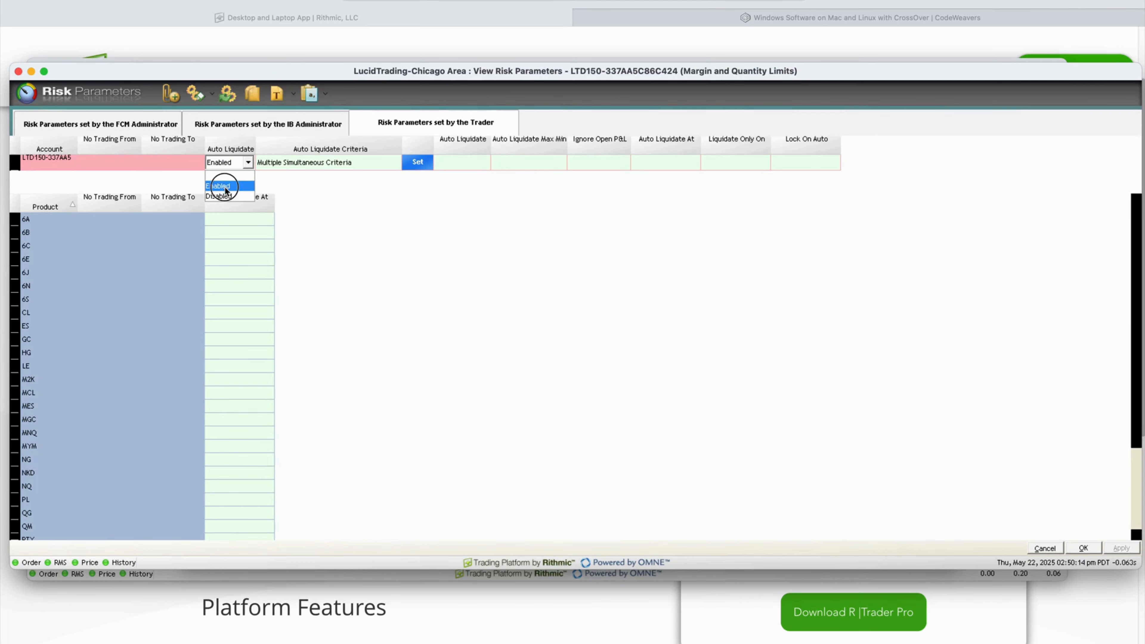
click(306, 163)
click(307, 163)
click(274, 248)
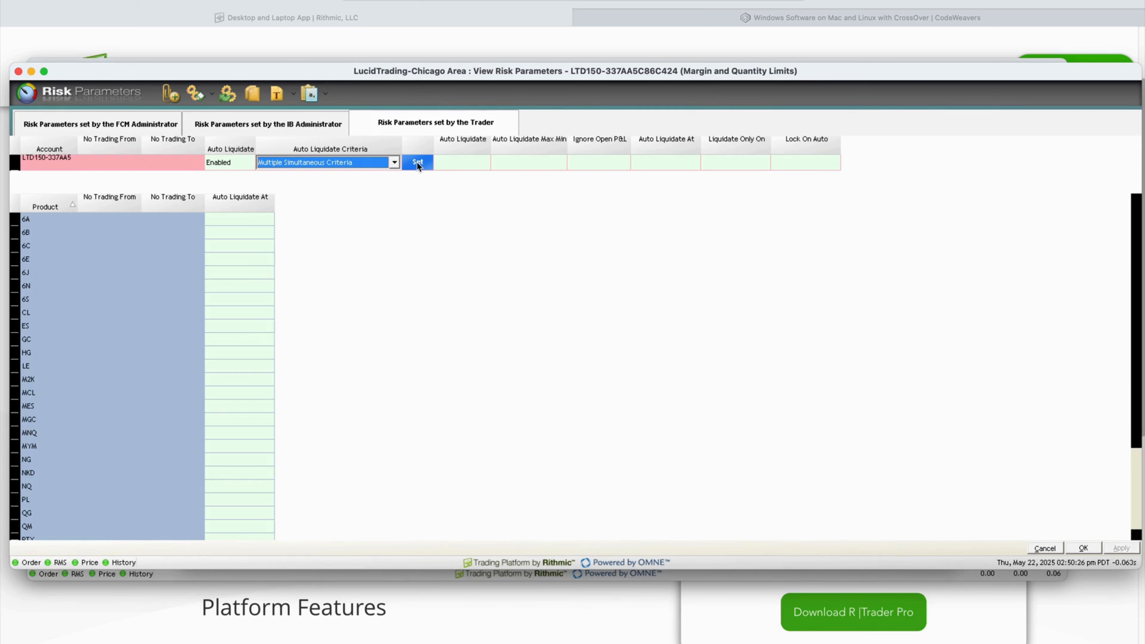
Enable the Loss Limit and Profit Limit auto-liquidate criteria, each with a value of 1500.
click(417, 163)
click(408, 300)
click(408, 317)
click(614, 317)
text(1500)
click(604, 301)
text(1500)
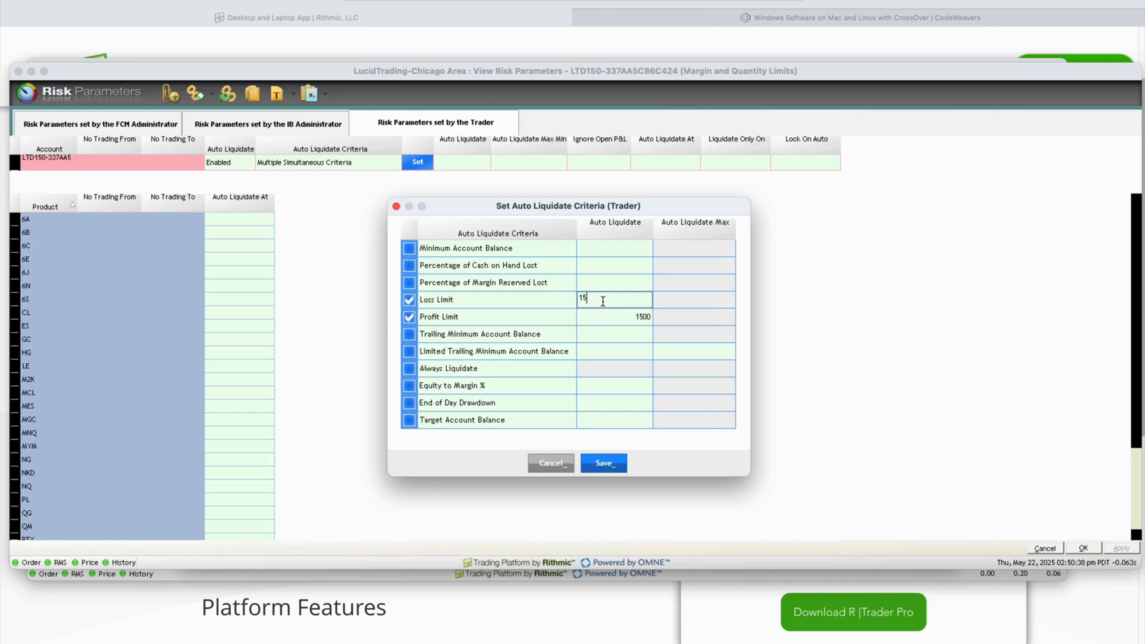
click(612, 317)
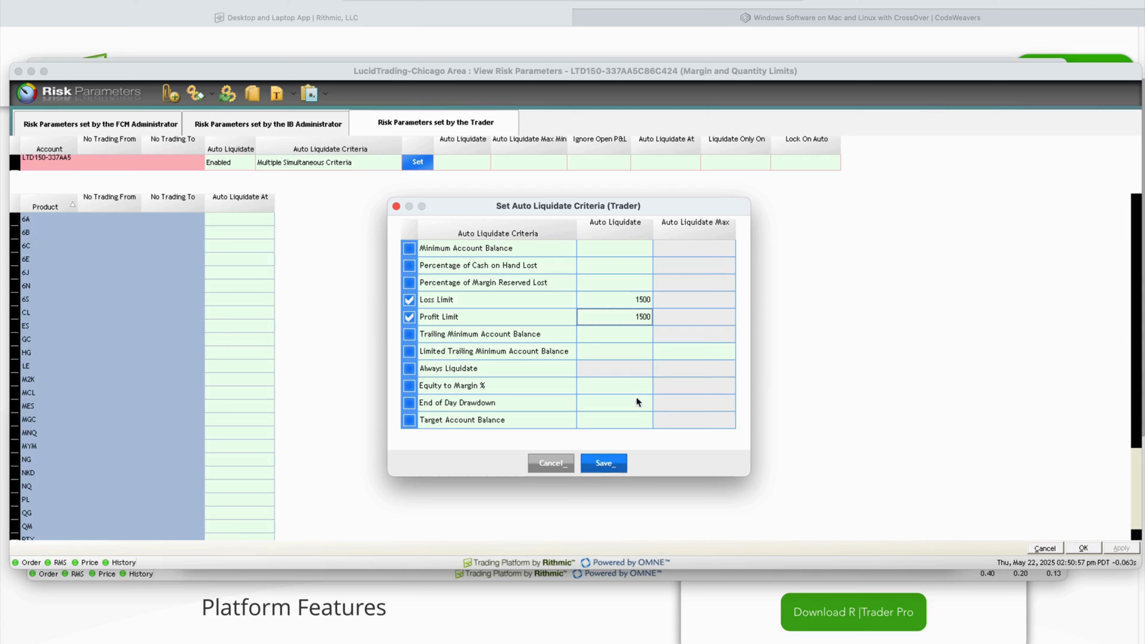
Save the Loss and Profit Limit criteria and close the criteria window.
click(608, 462)
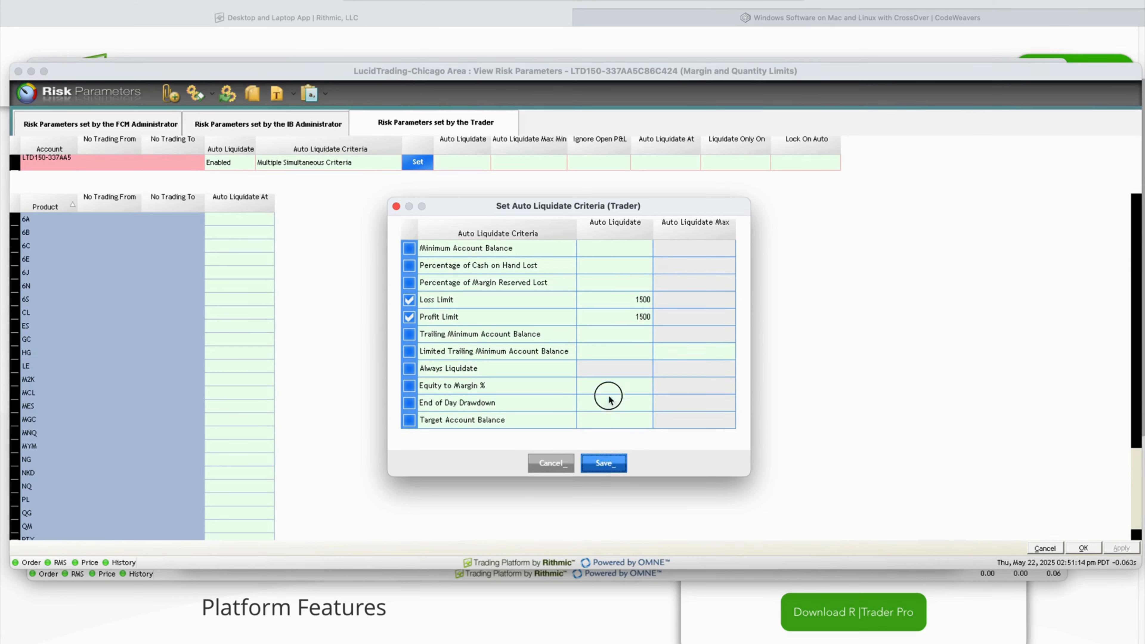
click(603, 464)
click(822, 163)
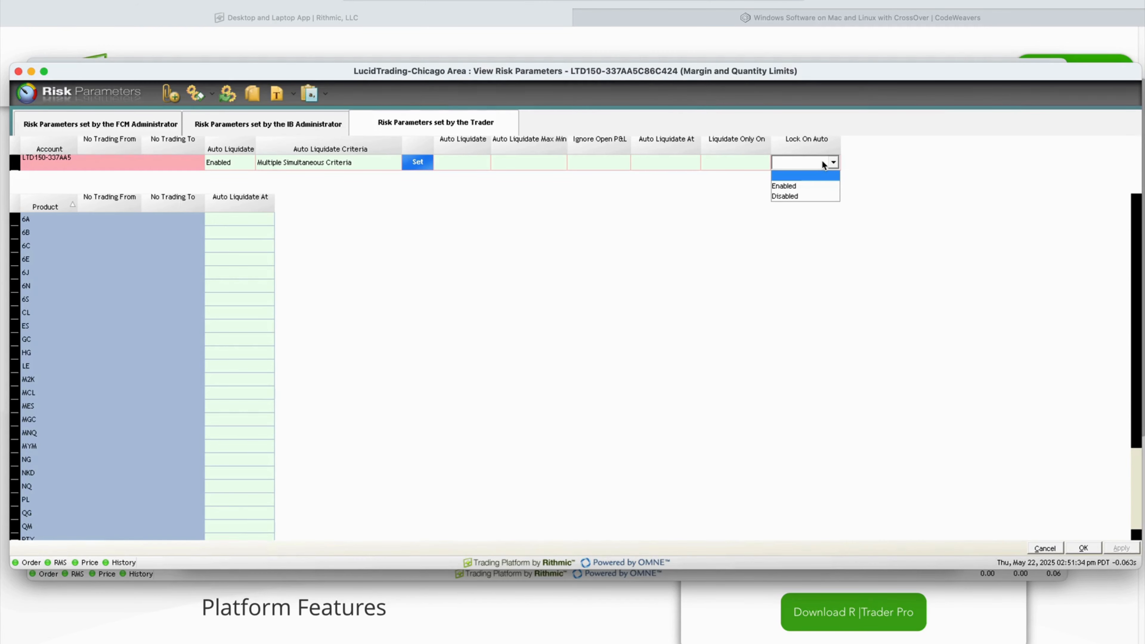
Dismiss the Lock On Auto list and reopen the criteria to confirm both limits read 1500.
click(417, 162)
click(644, 299)
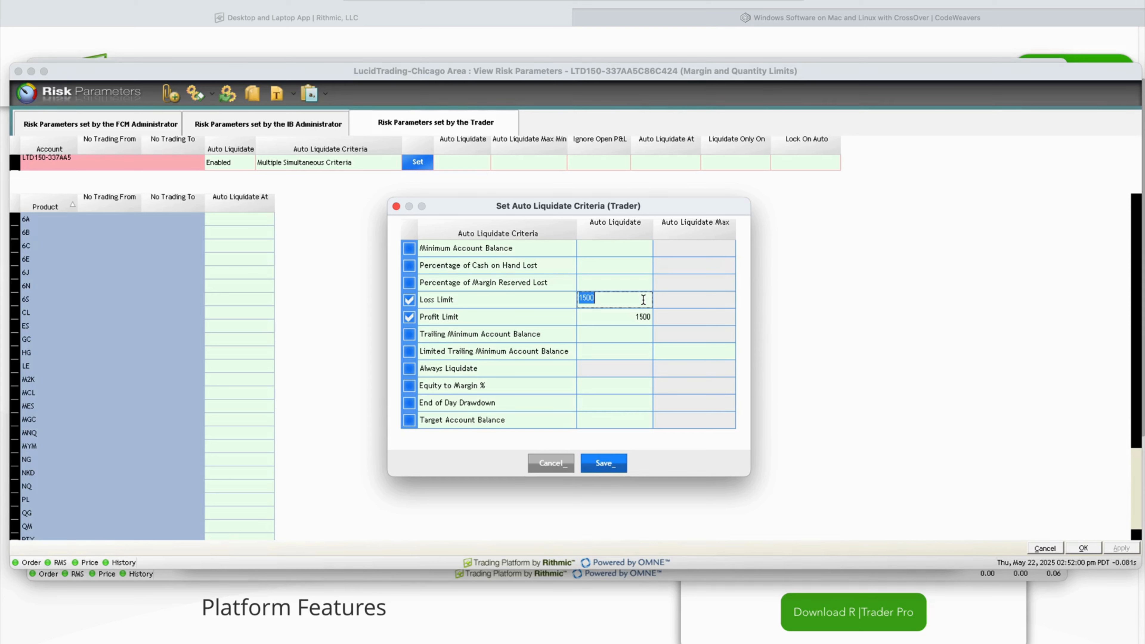
Close the criteria dialog and review the Lock On Auto, No Trading From/To and Account cells.
click(603, 463)
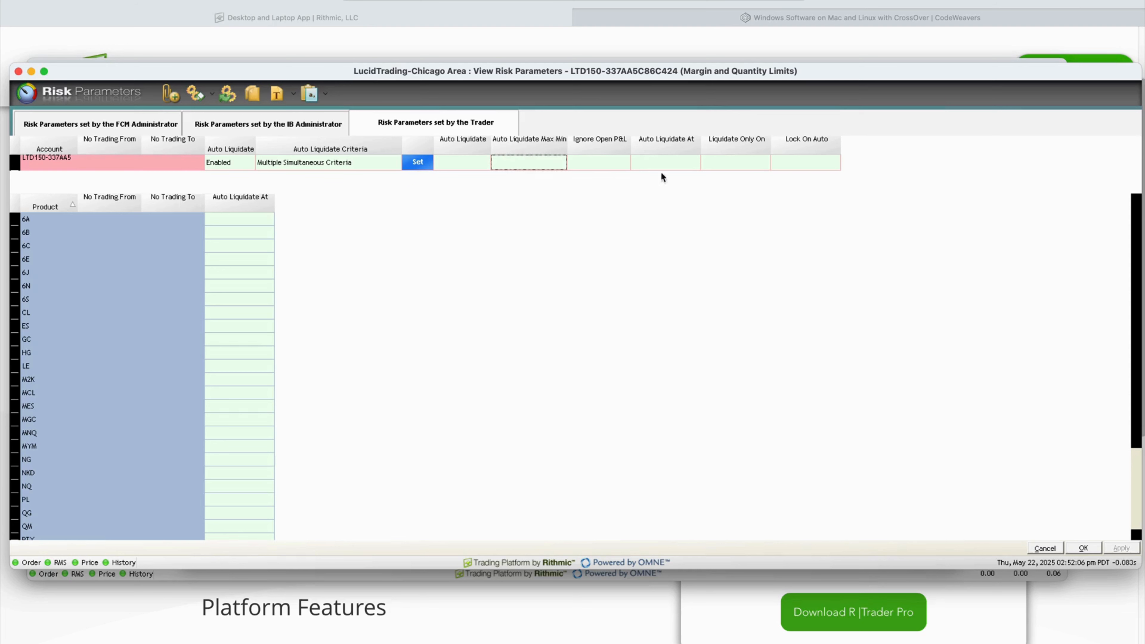
click(794, 164)
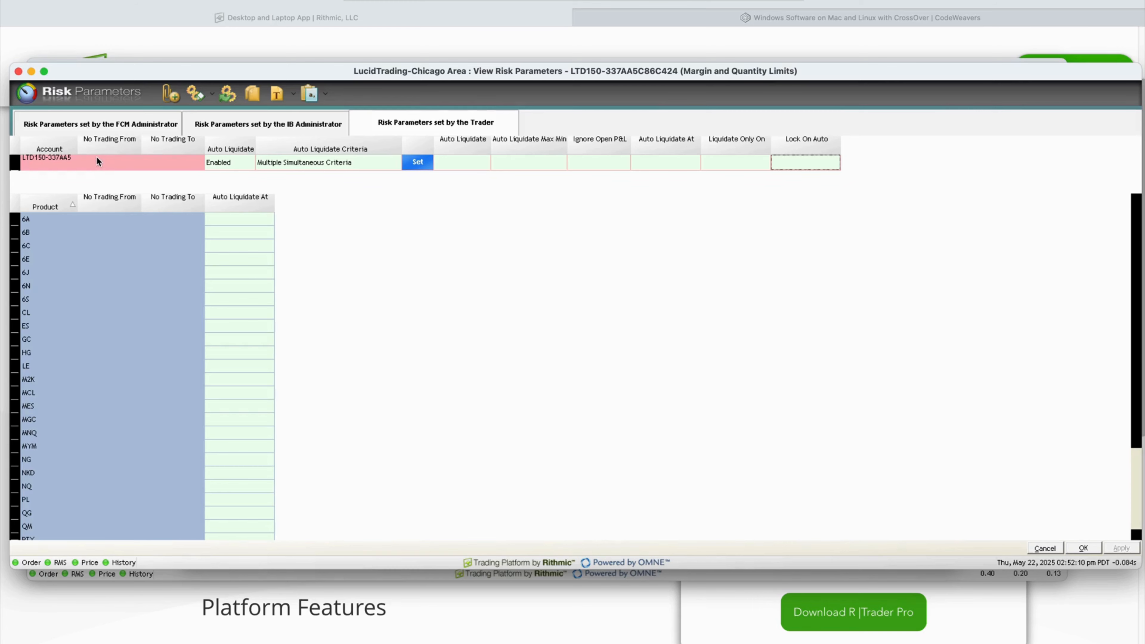
click(99, 164)
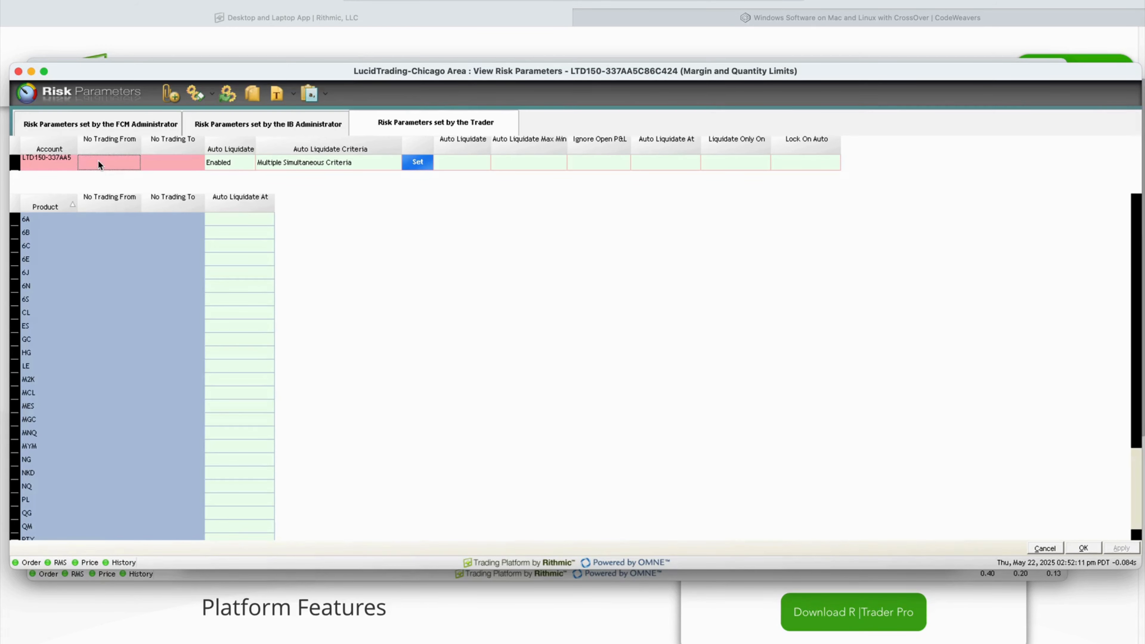
click(168, 163)
click(71, 163)
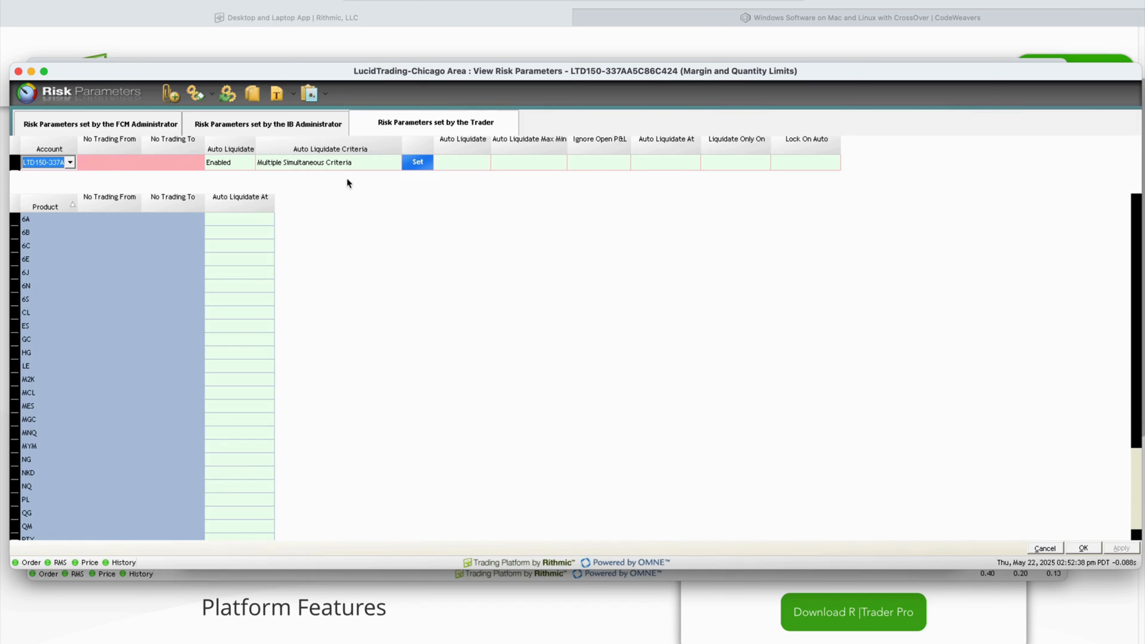
Confirm the trader risk parameters with OK and return to the Trader Dashboard.
click(1084, 547)
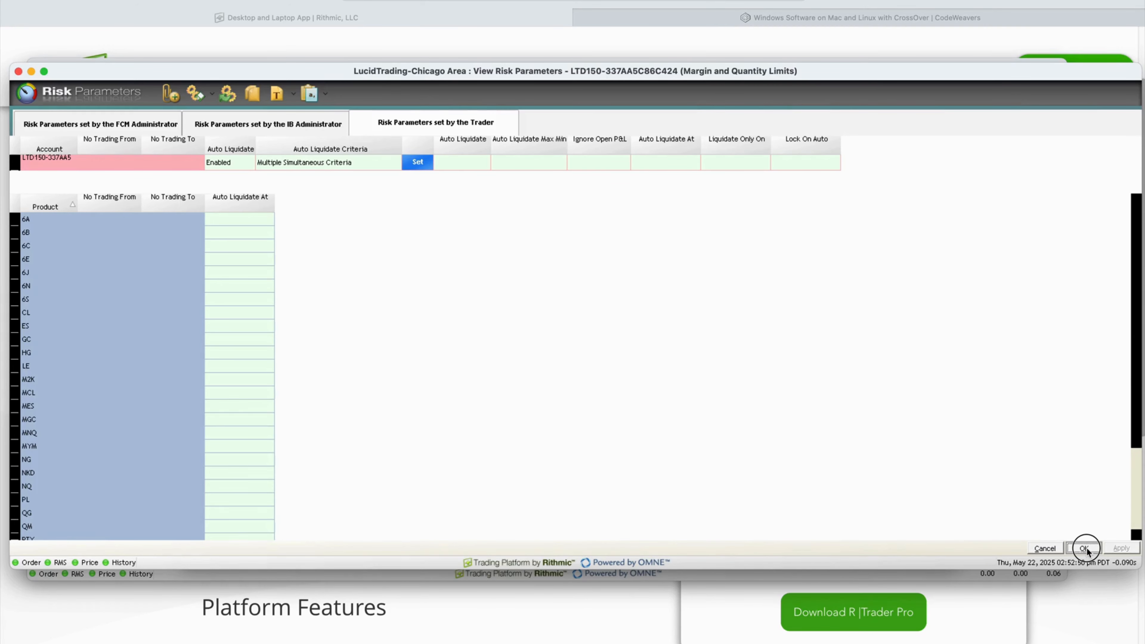
click(1084, 548)
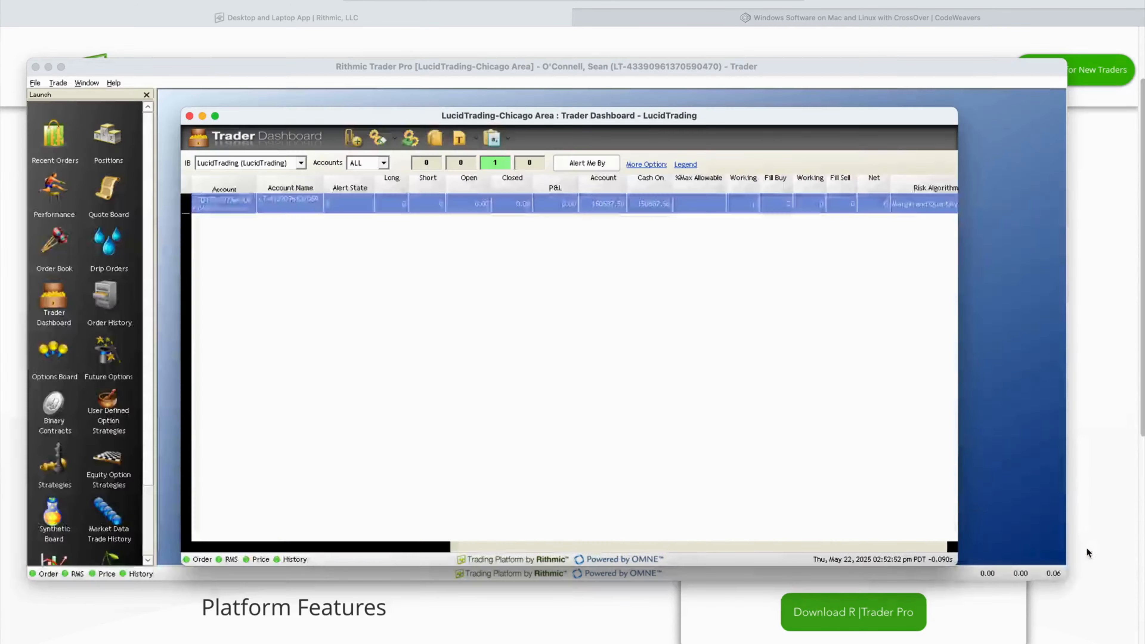